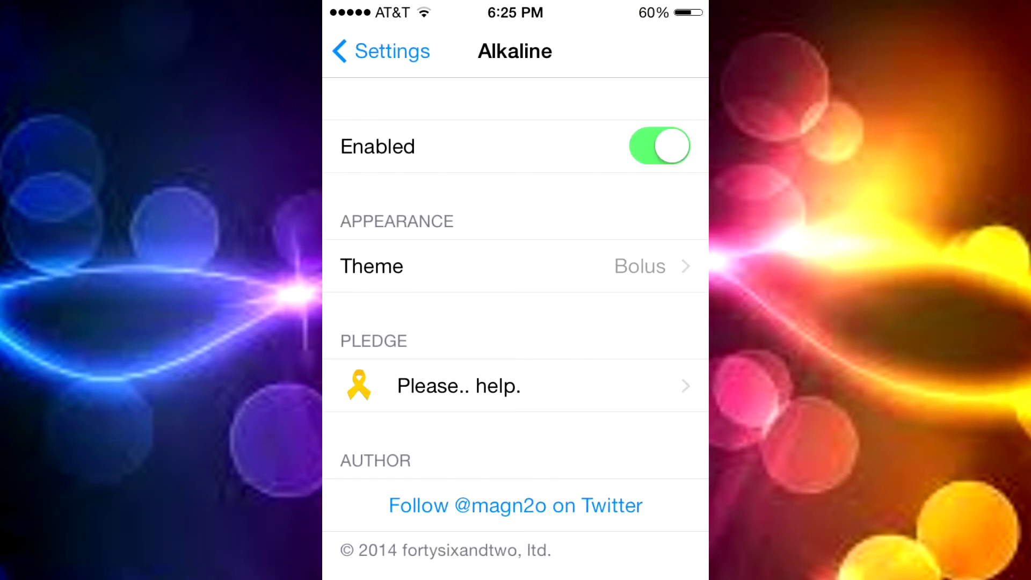
Step: Open the battery theme choices on Alkaline's enabled settings page
left_click(525, 273)
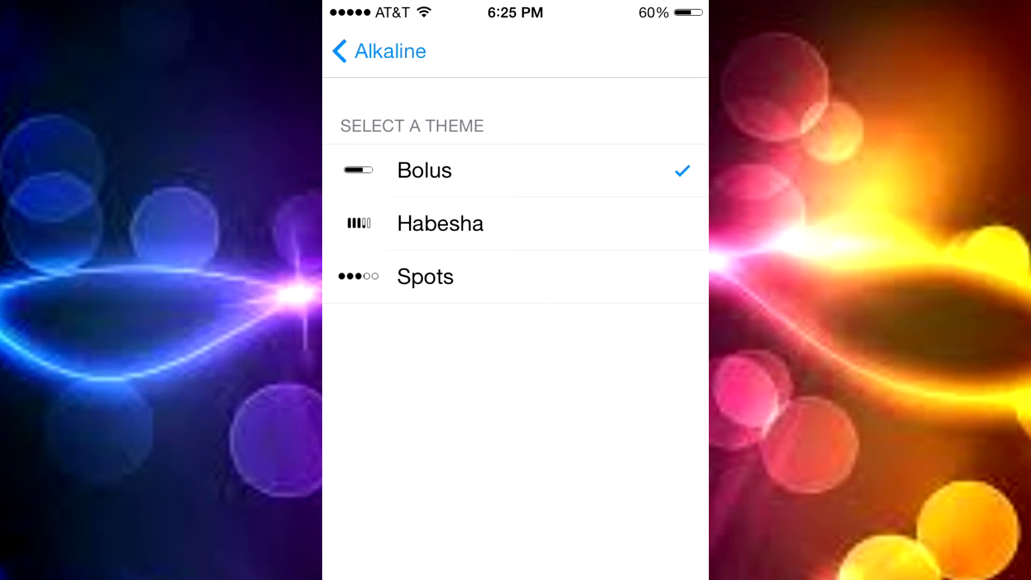
Step: Try the Habesha and Spots battery themes, then settle back on Bolus and return to Alkaline's page
left_click(558, 226)
left_click(511, 283)
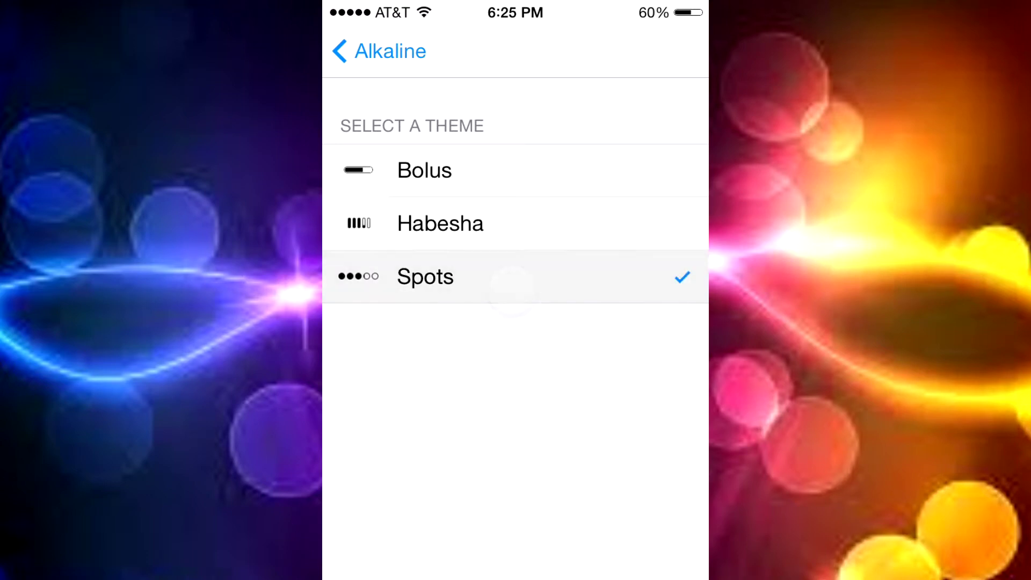
left_click(515, 170)
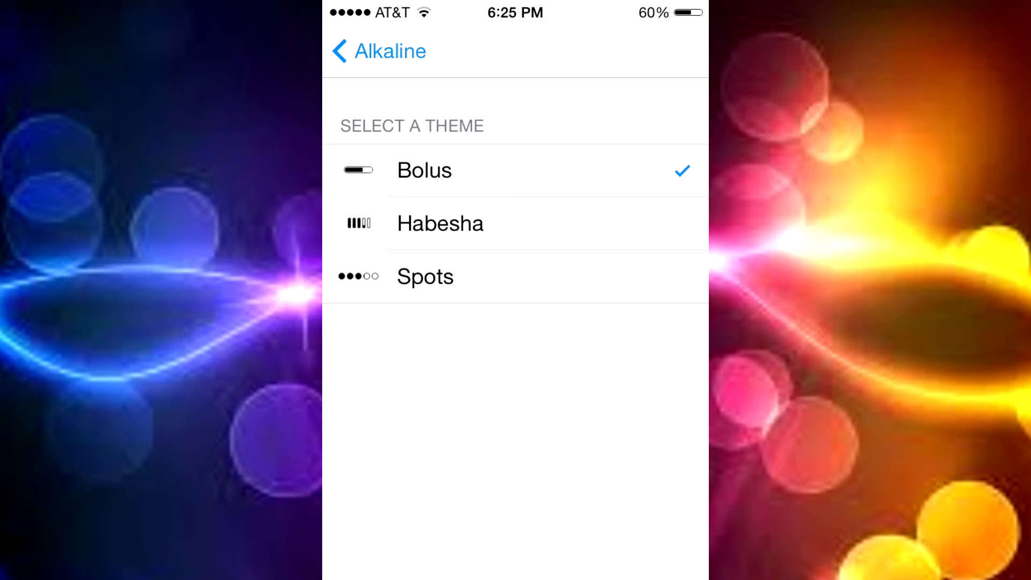
left_click(379, 50)
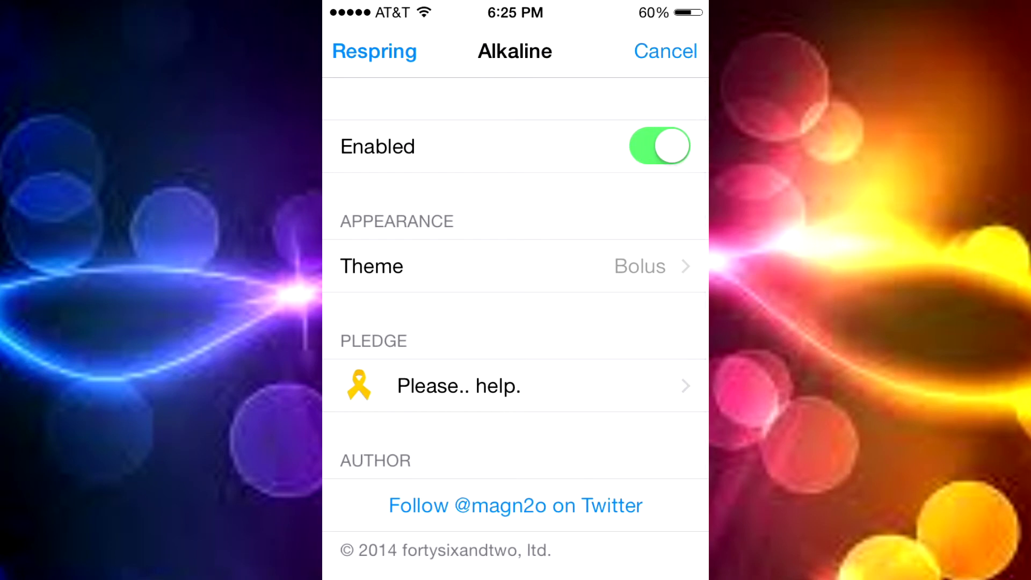
Step: Dismiss the respring offer, recheck the theme list with Bolus kept, then go home
left_click(665, 51)
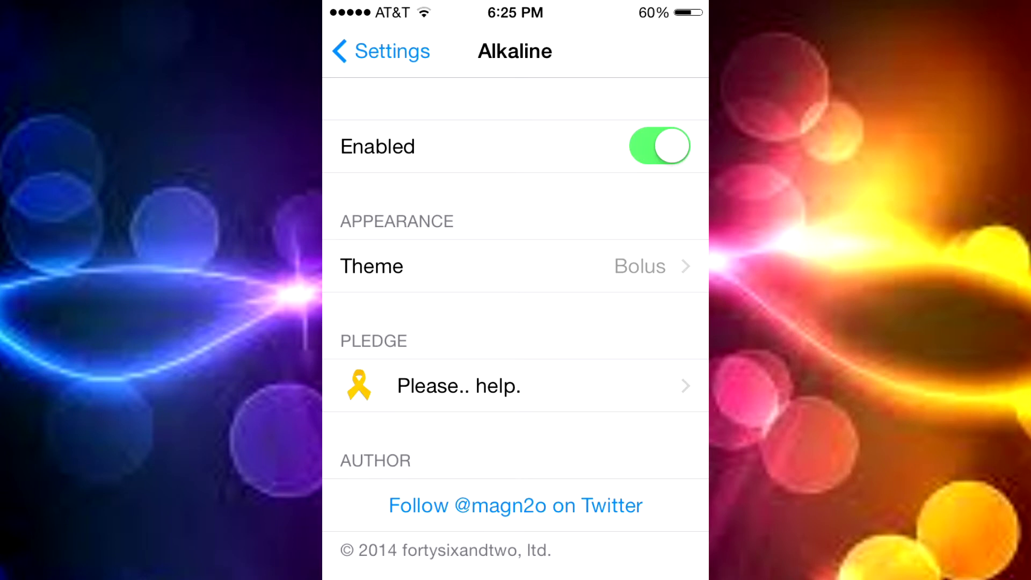
left_click(509, 266)
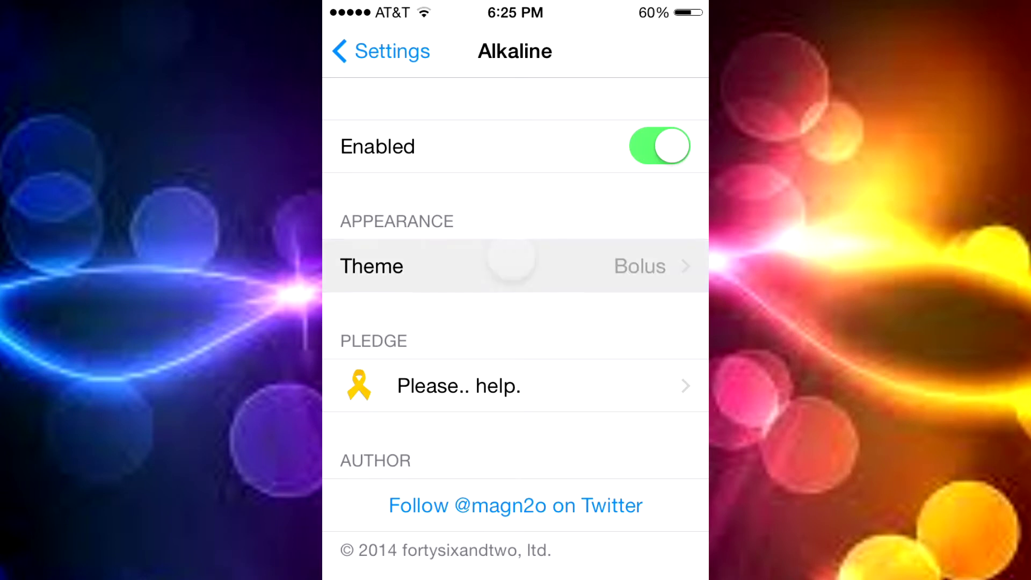
left_click(390, 51)
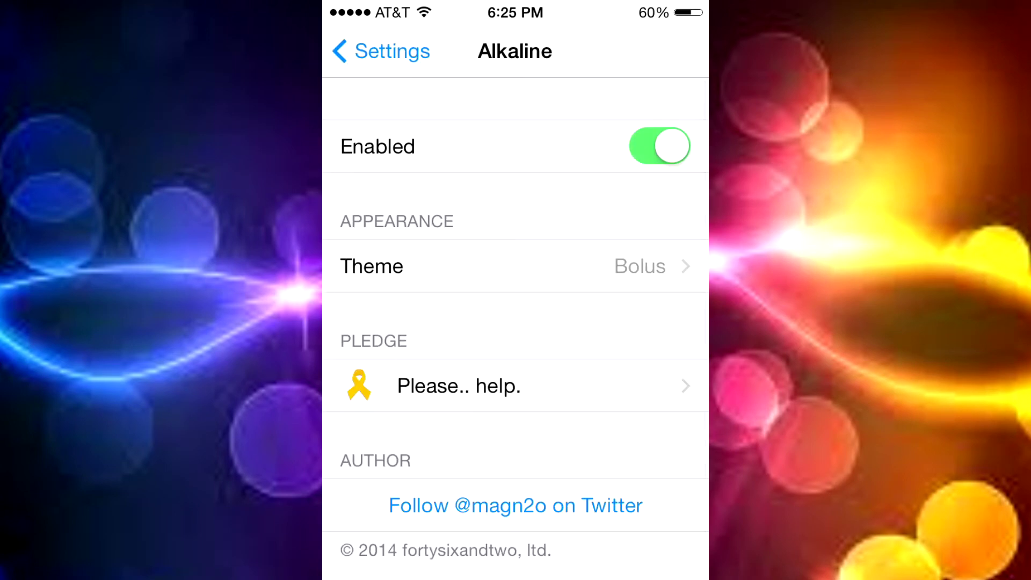
key("super")
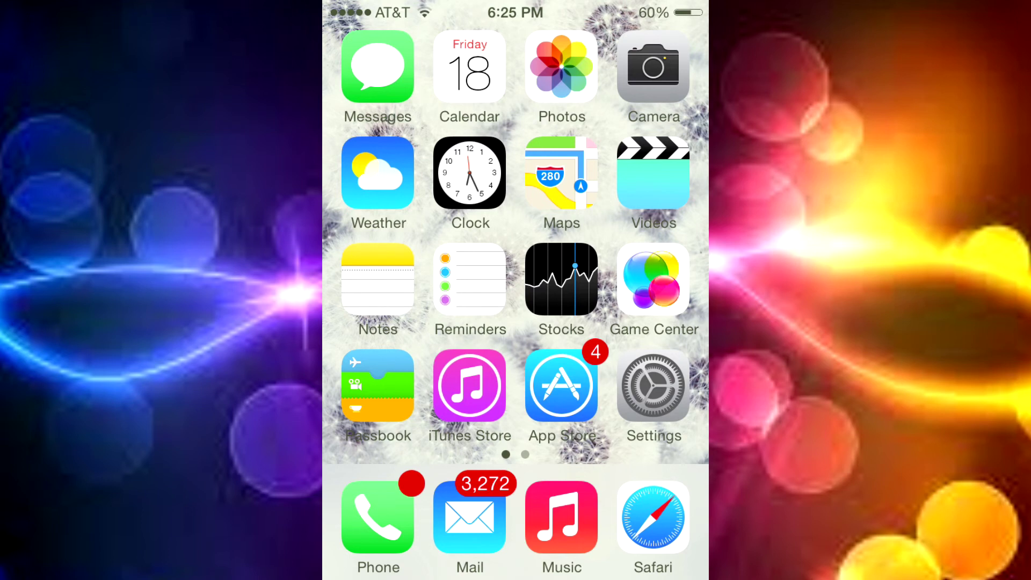
left_click(654, 386)
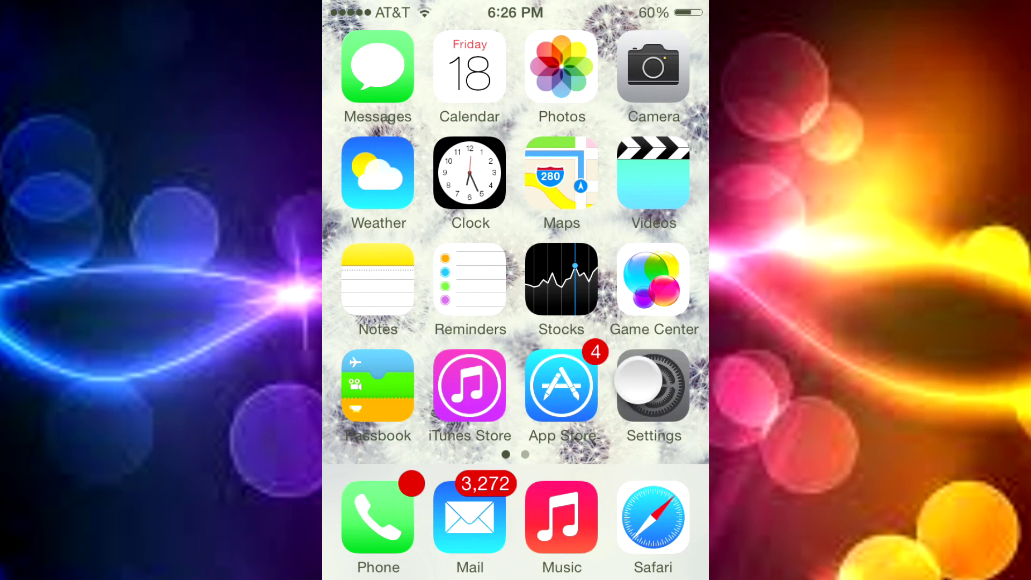